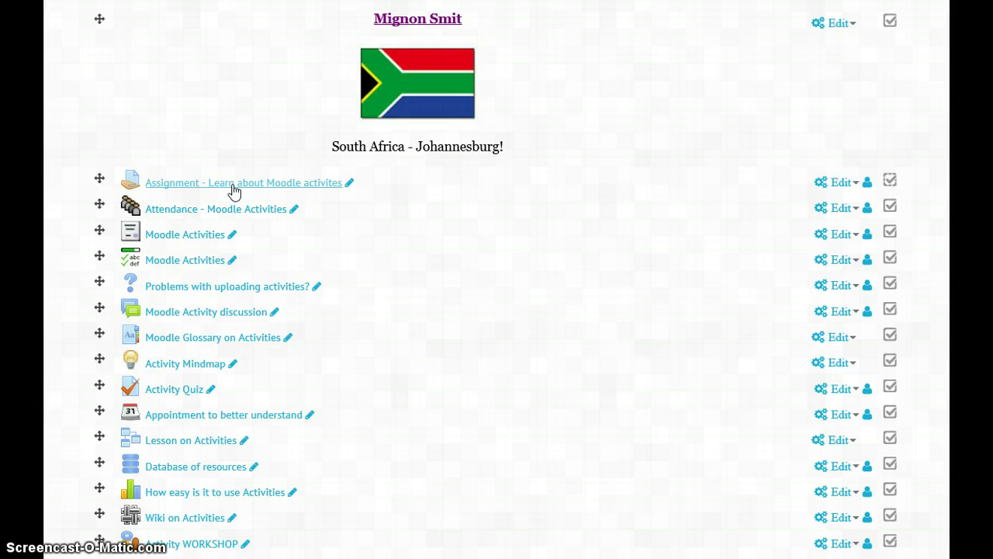
- Open the settings of "Assignment - Learn about Moodle activites" and read through its description text
left_click(839, 186)
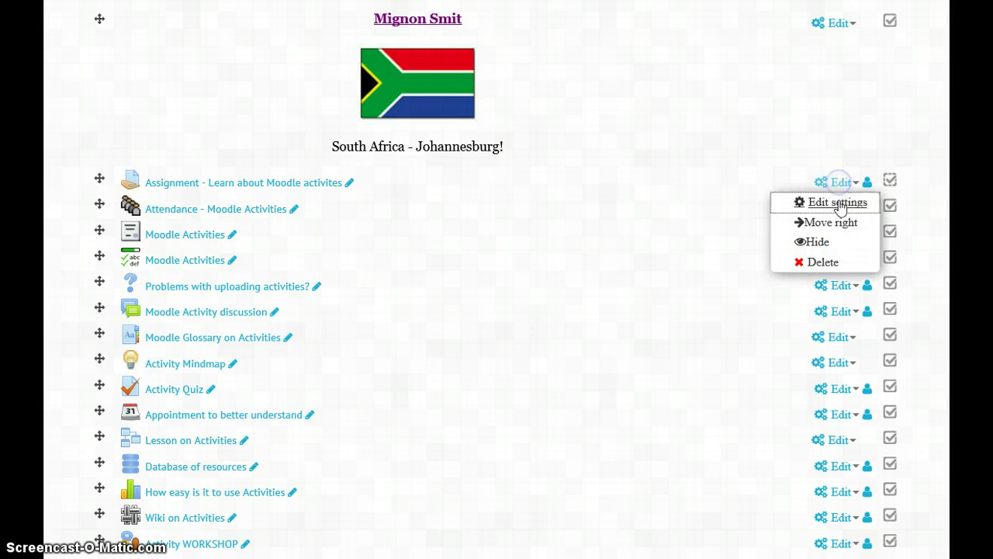
left_click(834, 205)
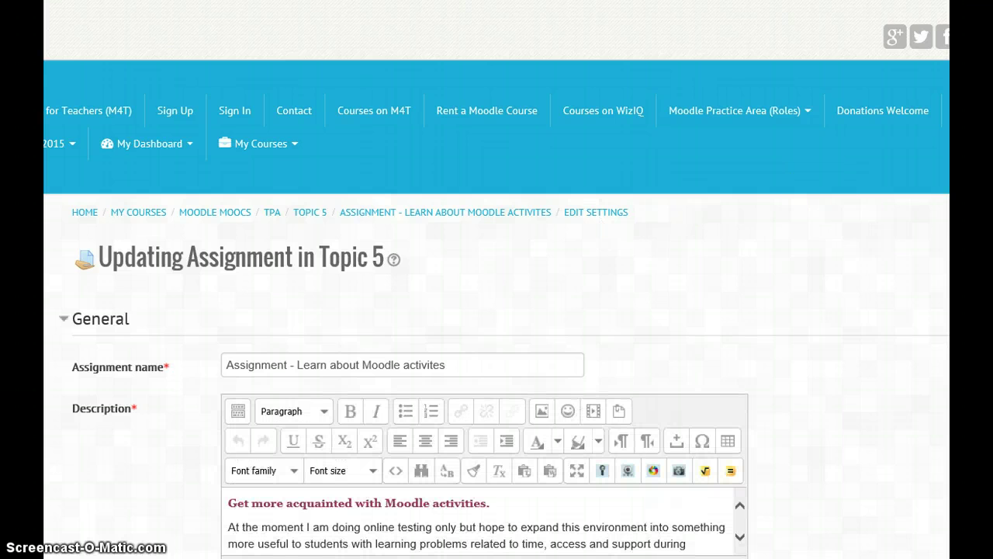
scroll(497, 310, "down", 3)
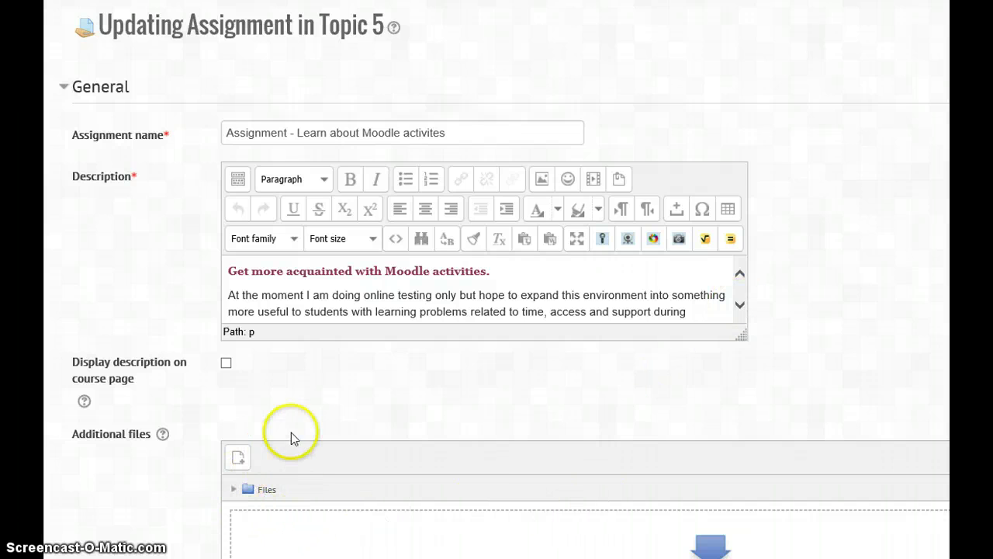
left_click(742, 305)
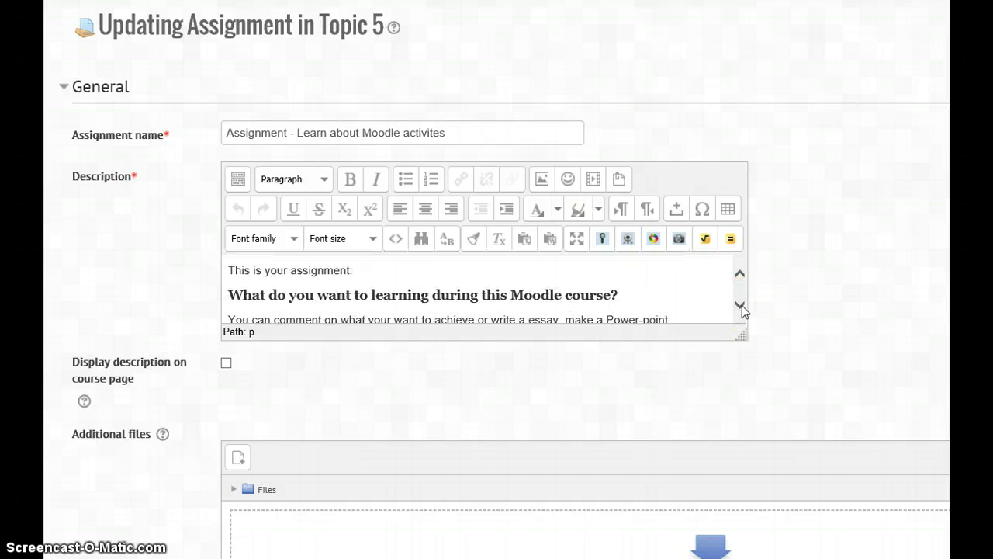
left_click(741, 305)
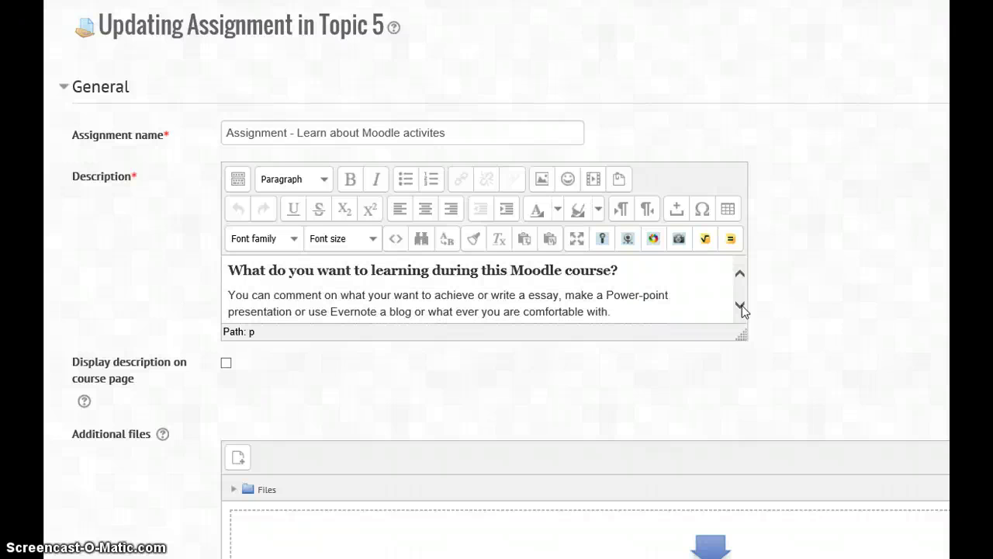
left_click(741, 305)
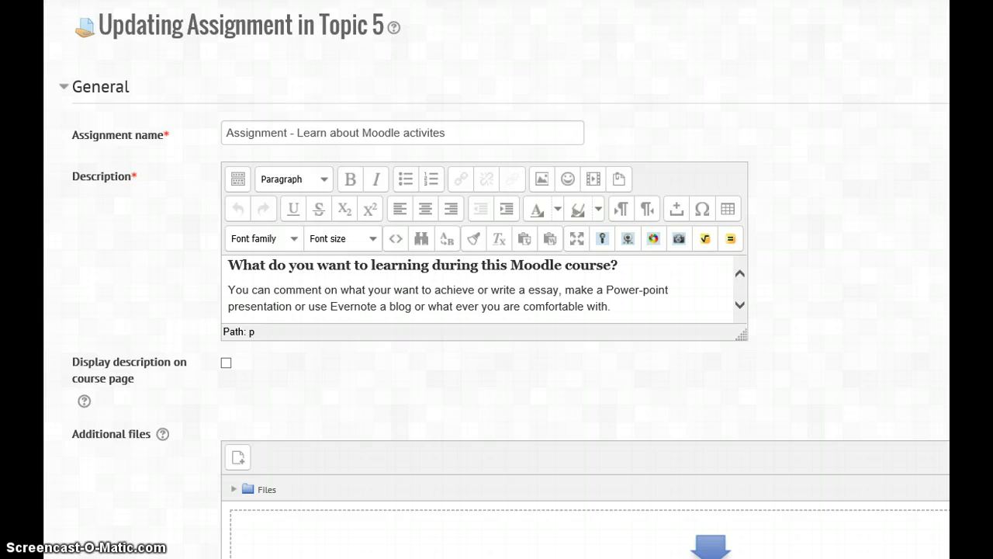
- Review the assignment's availability dates and its submission types, word limit and upload limits
scroll(496, 279, "down", 8)
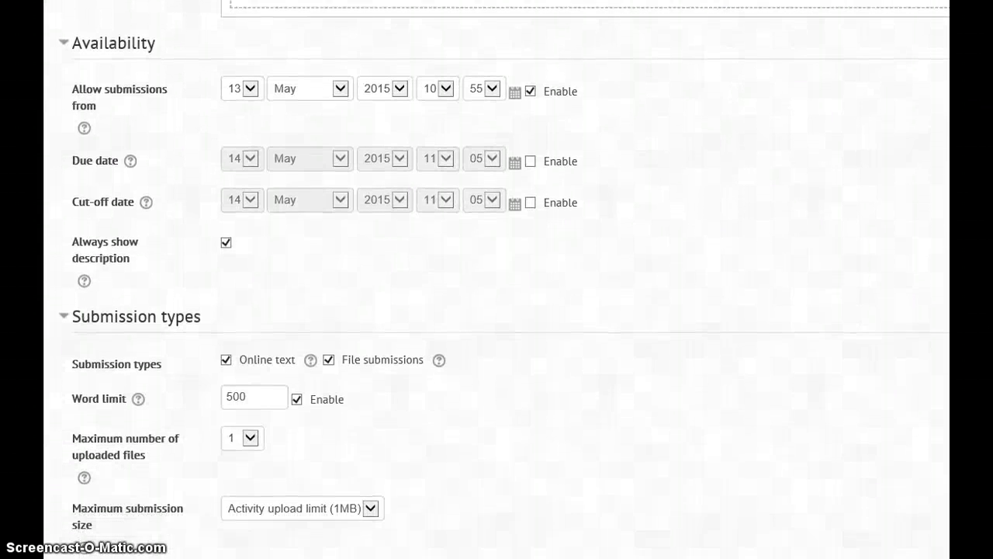
scroll(496, 280, "down", 1)
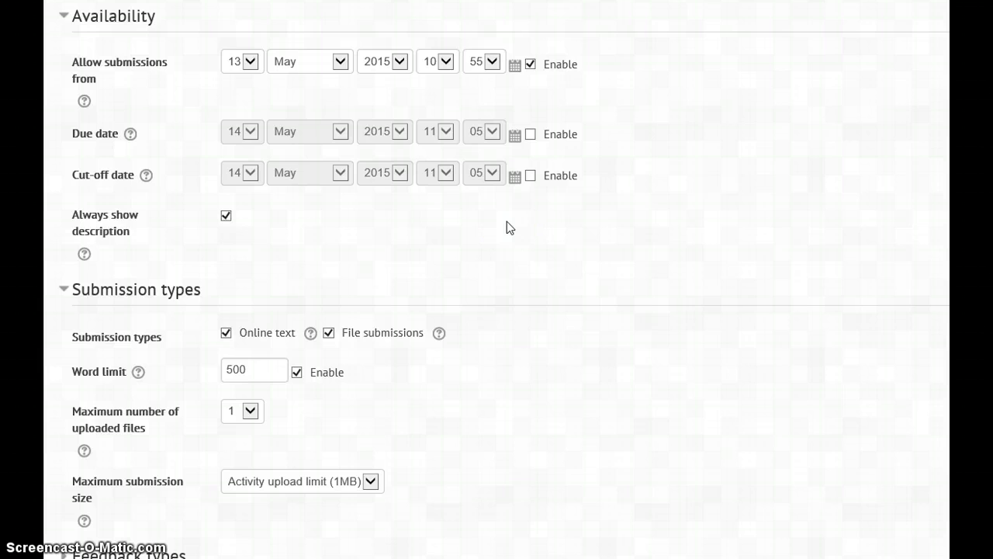
scroll(506, 221, "down", 3)
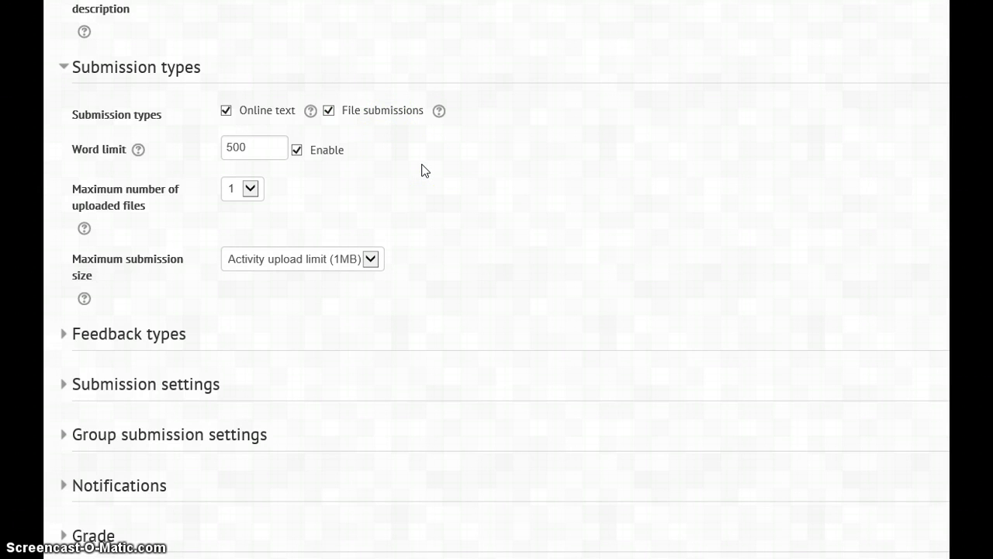
scroll(425, 170, "down", 4)
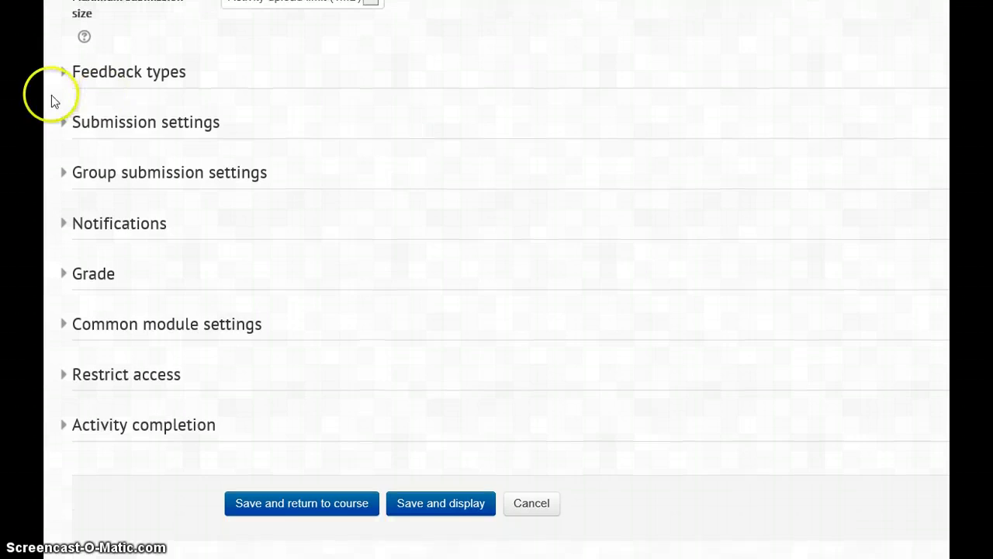
- Expand the assignment's feedback types and submission settings to review their options
left_click(64, 76)
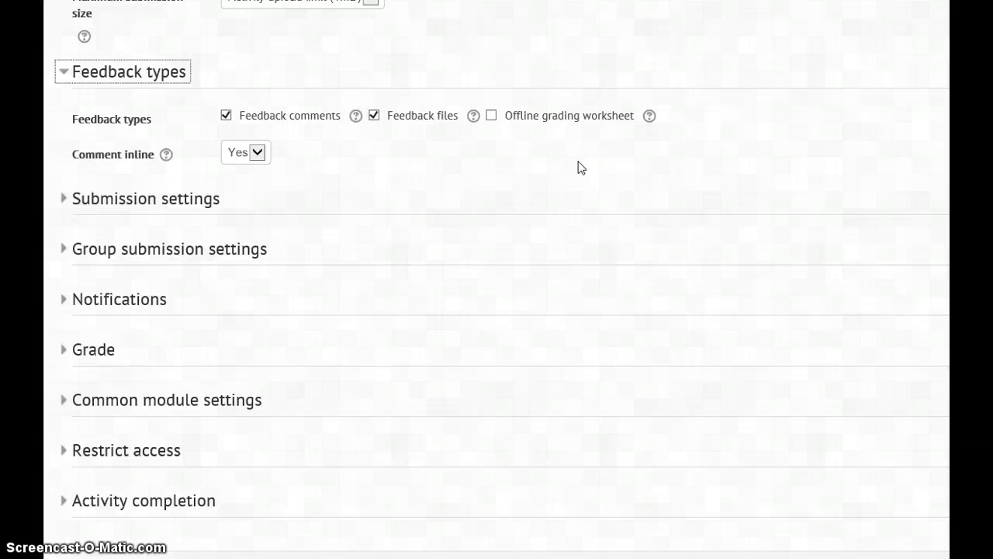
scroll(581, 168, "down", 1)
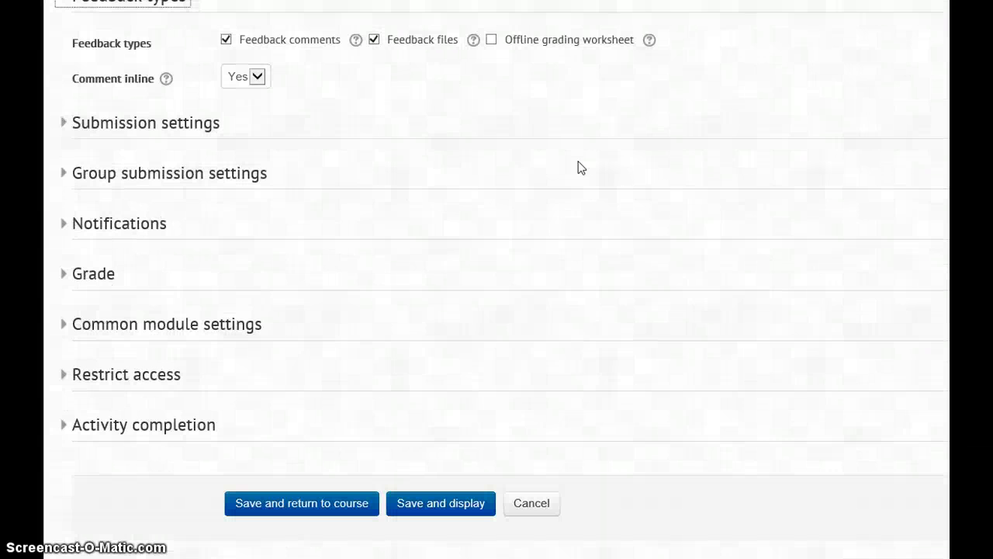
left_click(63, 124)
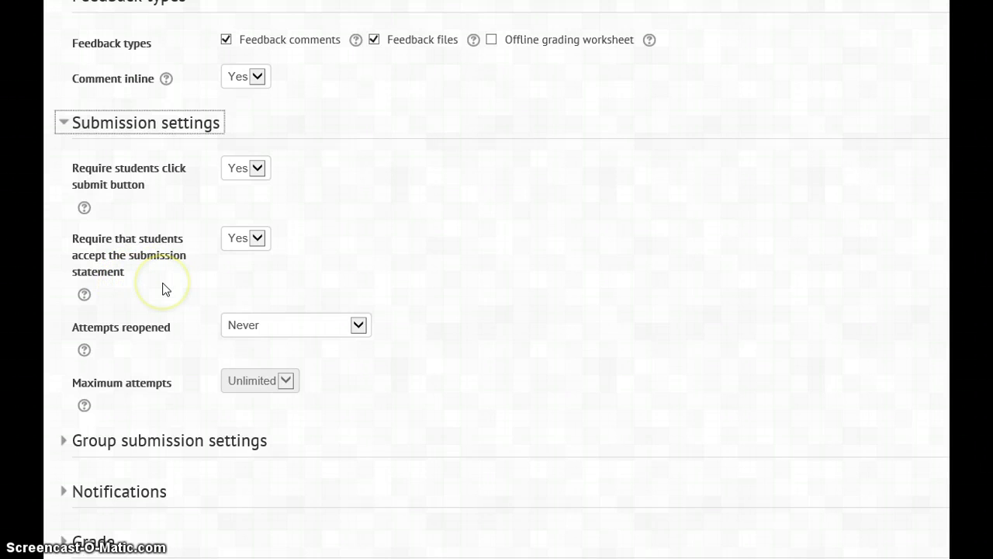
- Expand the group submission settings and review them together with the submission settings above
scroll(163, 289, "down", 3)
scroll(163, 288, "down", 1)
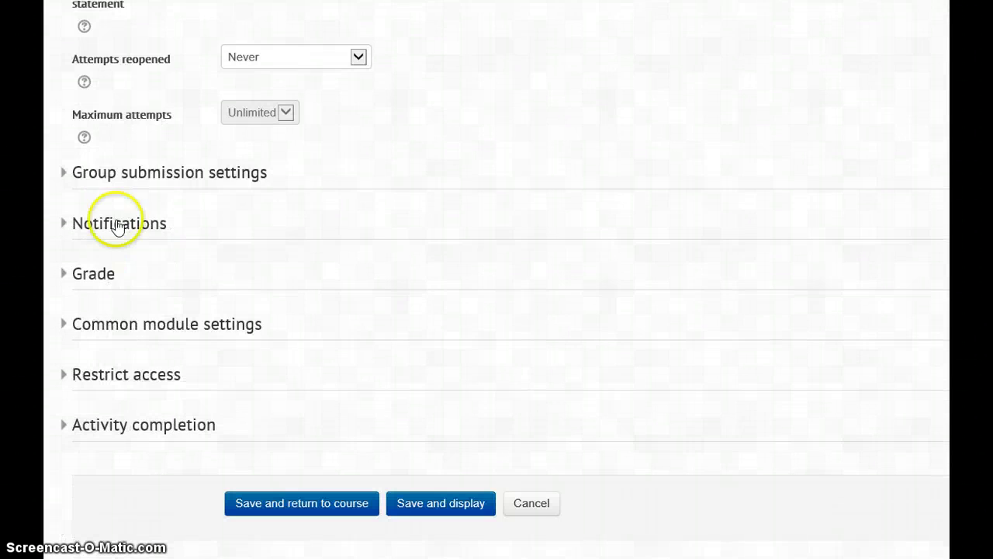
left_click(64, 171)
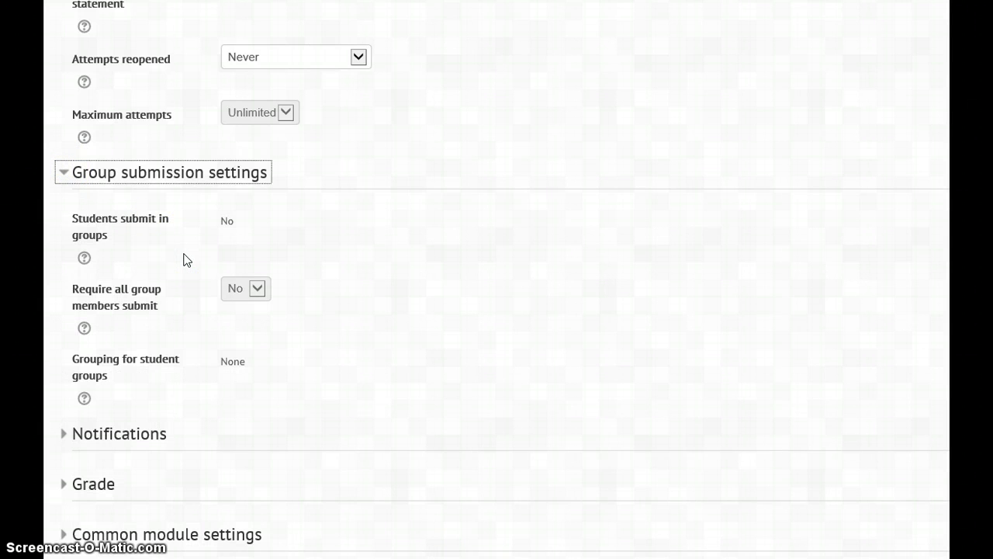
scroll(186, 259, "up", 2)
scroll(187, 259, "up", 2)
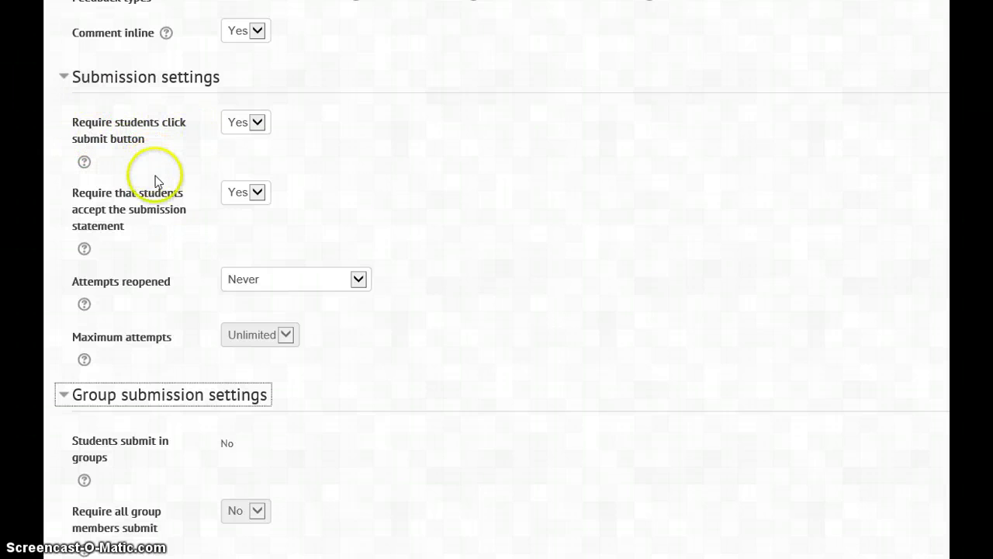
scroll(161, 229, "down", 6)
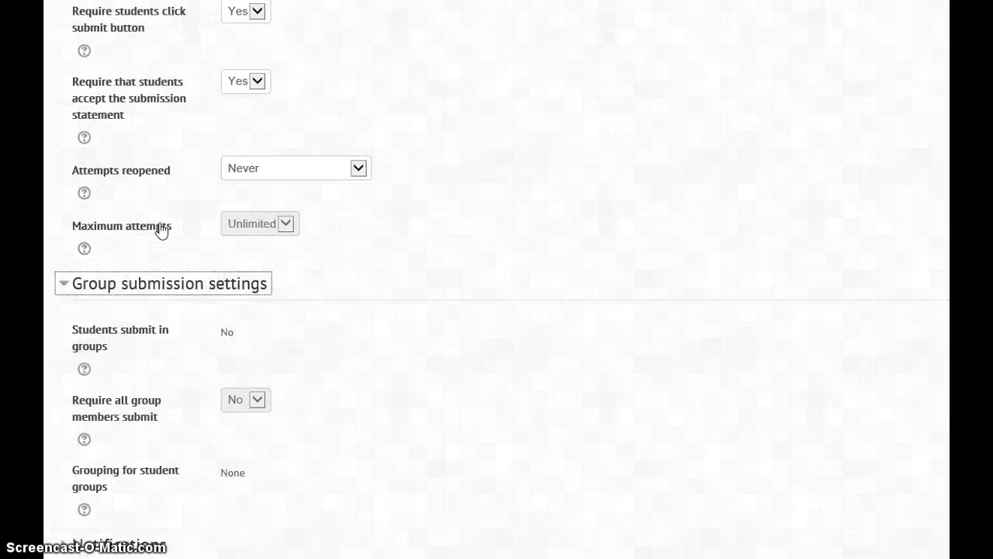
scroll(160, 229, "down", 2)
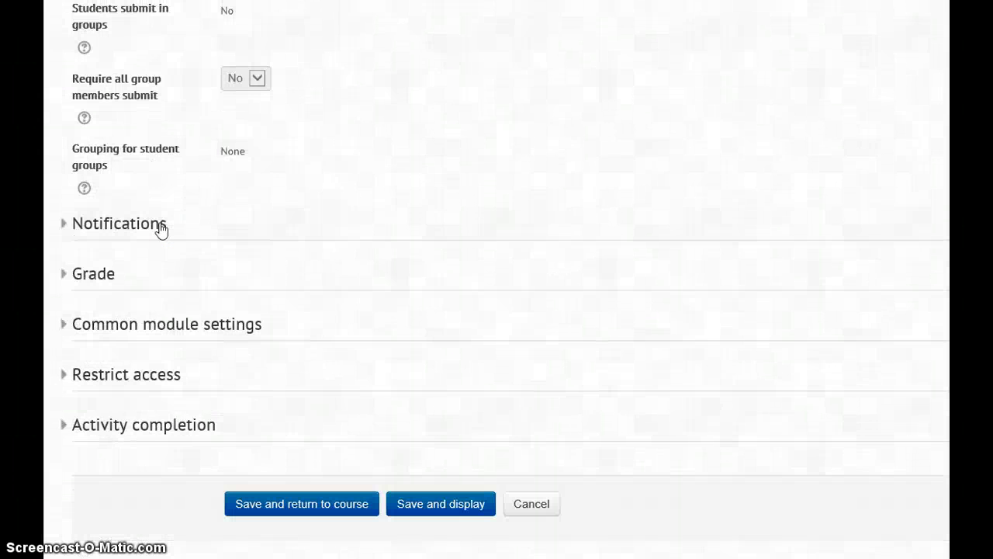
- Examine the assignment's notification settings for graders and students, and collapse the section again
left_click(228, 211)
left_click(62, 223)
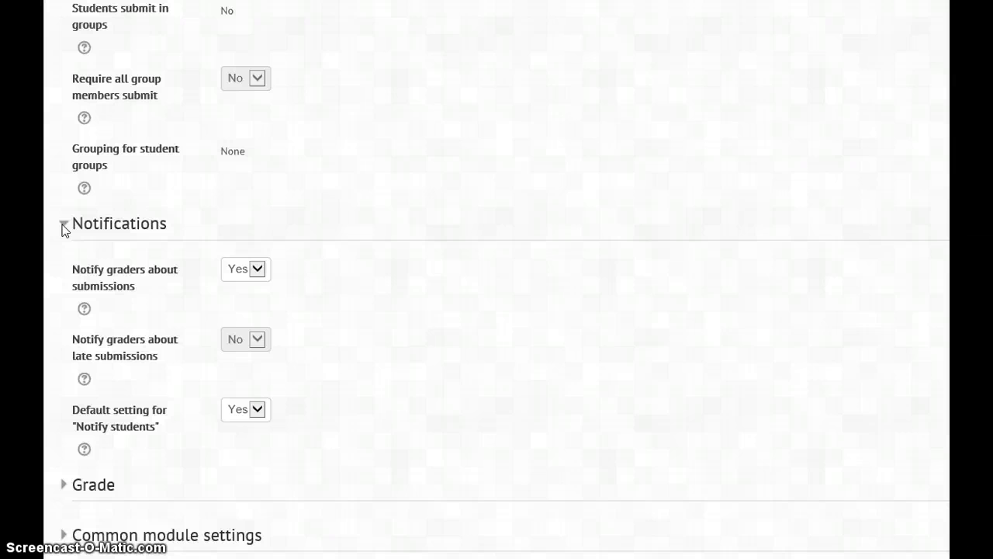
left_click(62, 225)
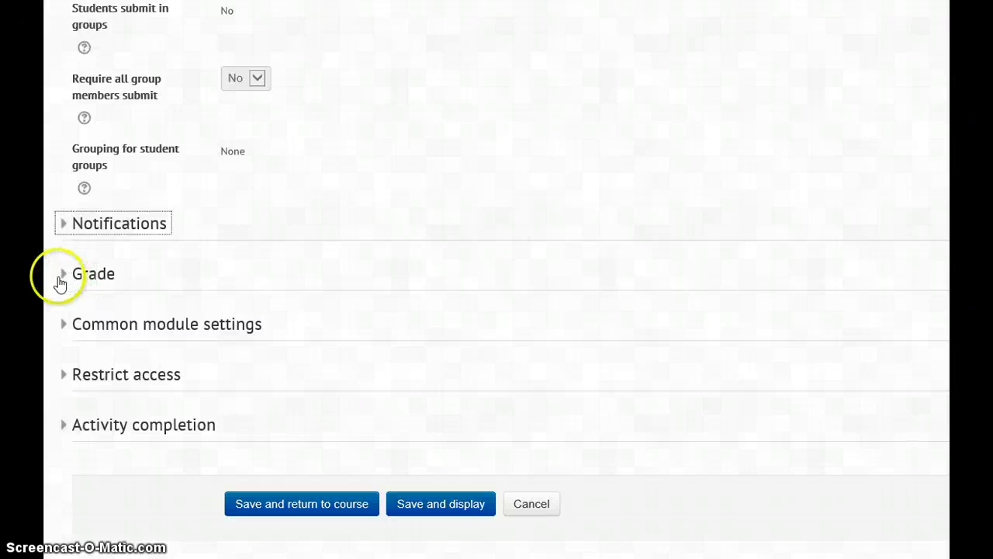
- Expand the grade settings and examine the available grade types, maximum points, grade categories and marking options
left_click(60, 276)
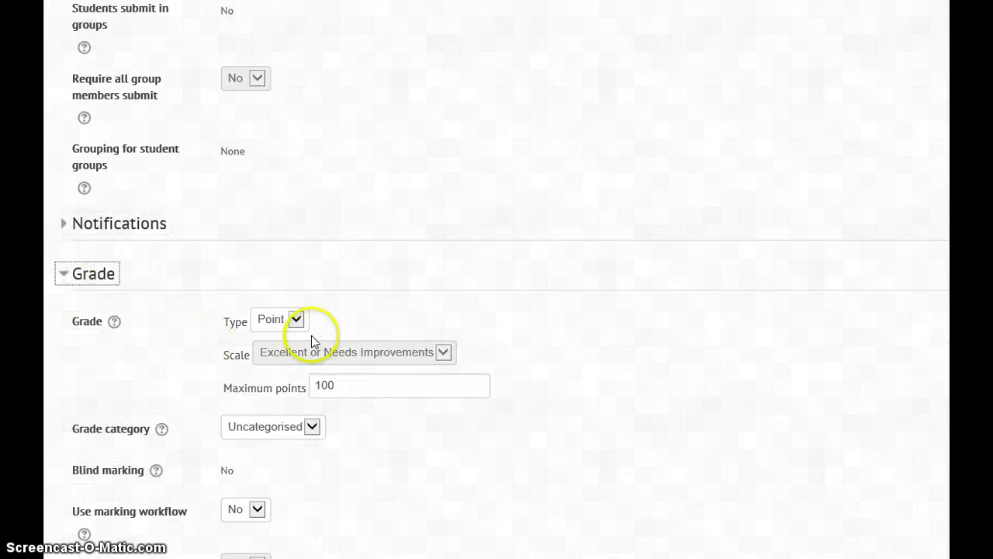
left_click(296, 319)
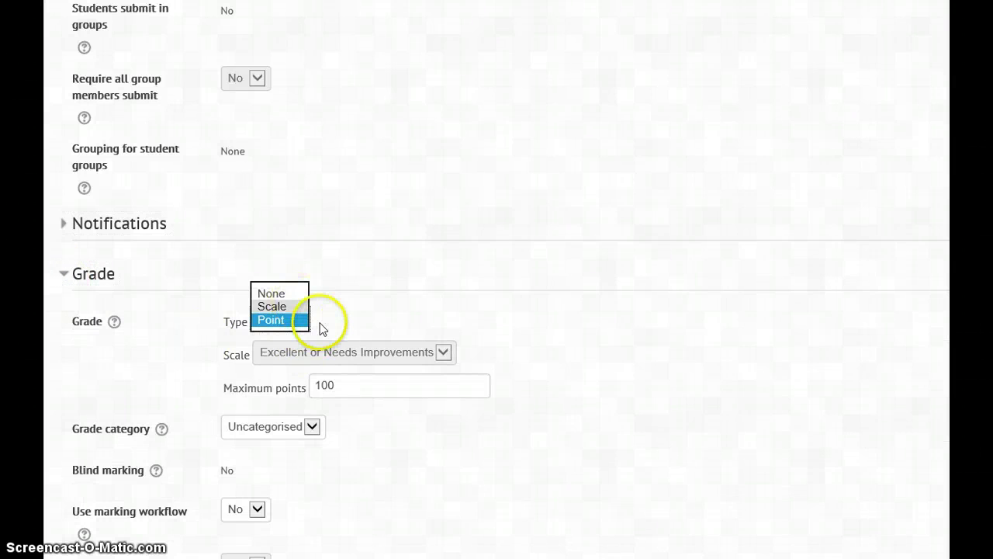
left_click(351, 317)
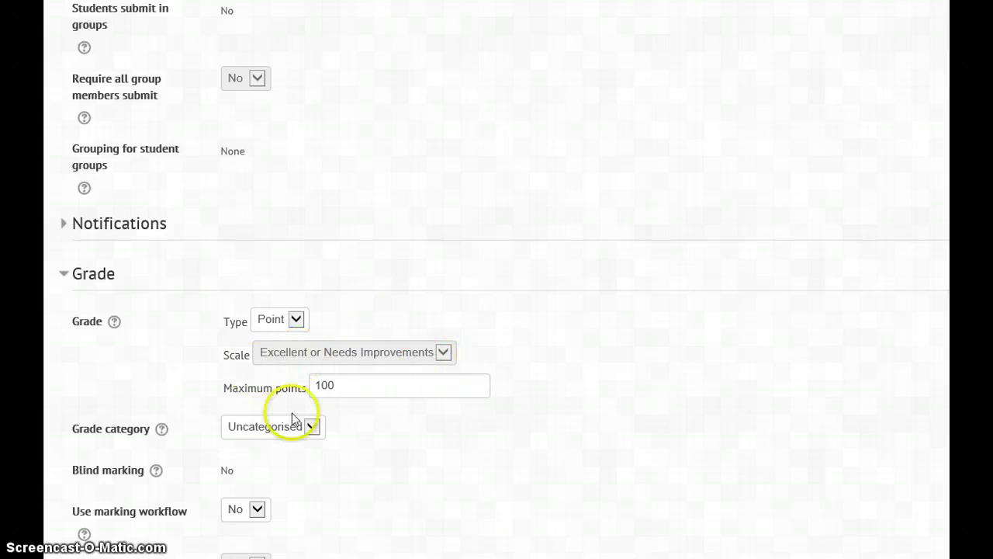
left_click(436, 432)
scroll(436, 432, "down", 3)
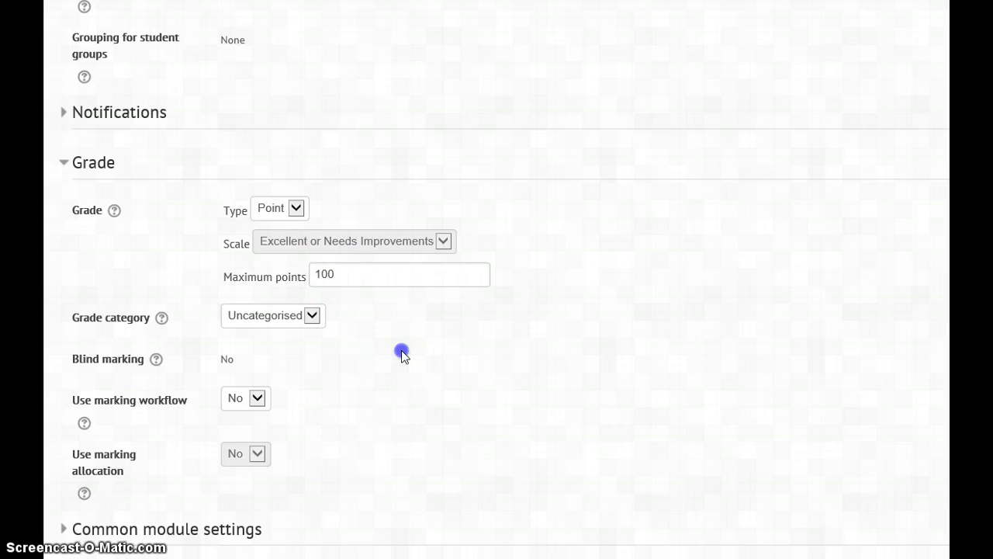
scroll(402, 350, "down", 5)
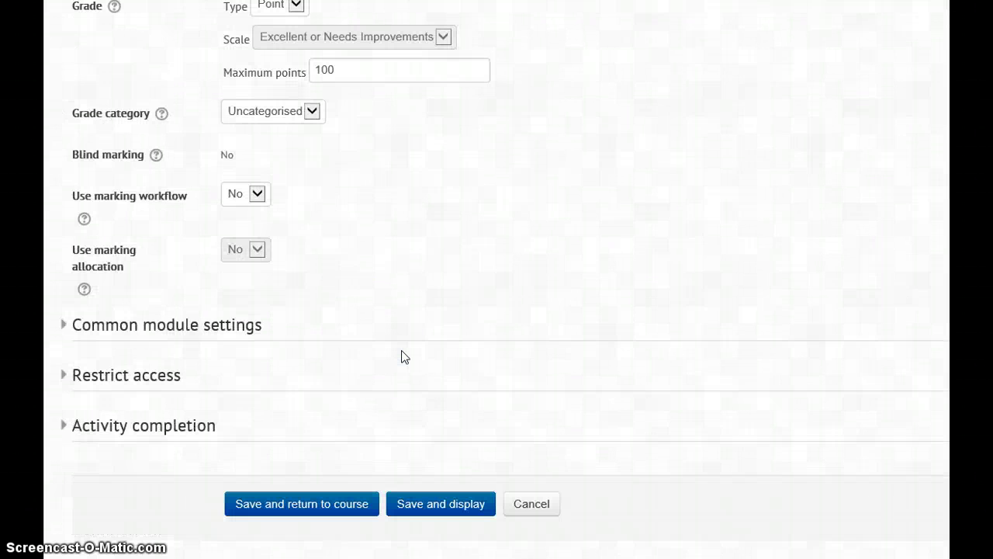
left_click(311, 126)
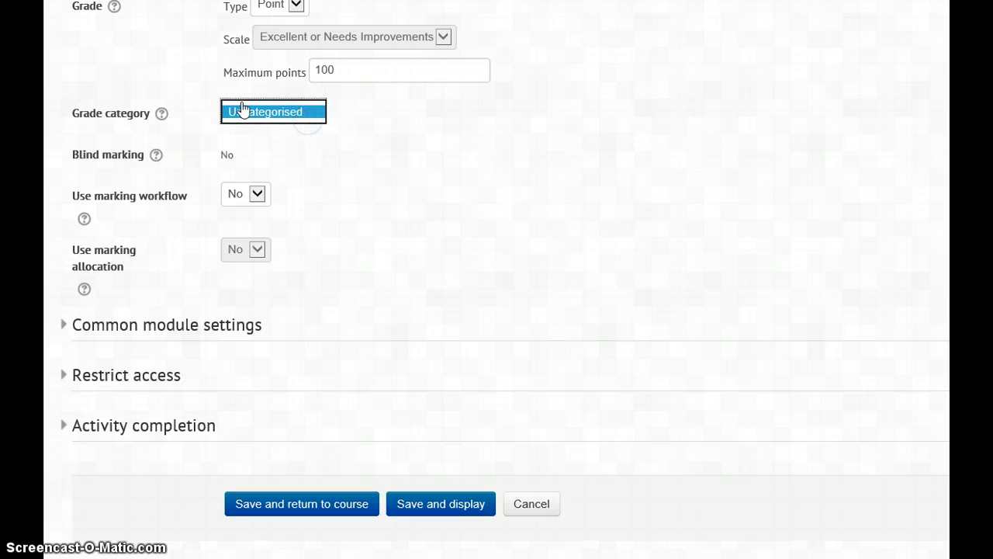
left_click(376, 204)
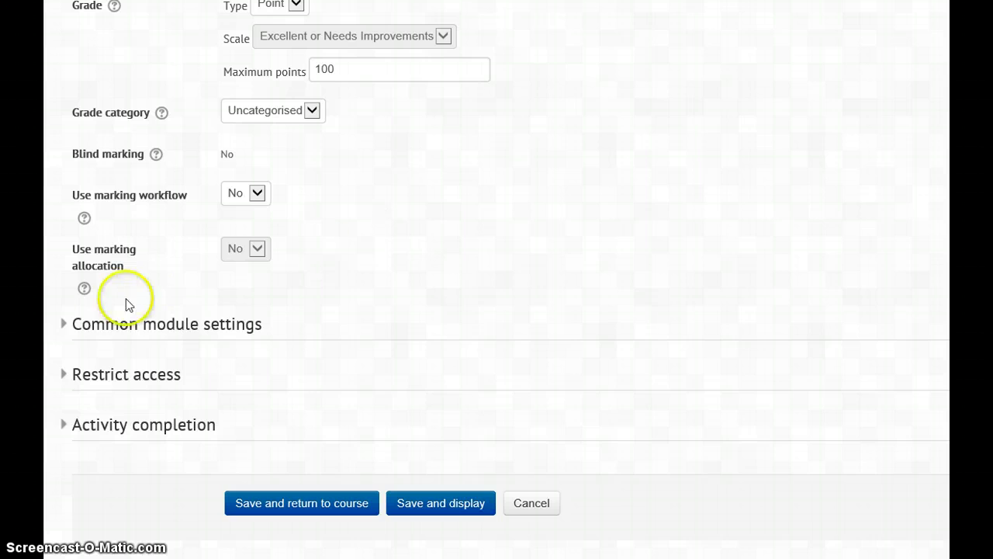
- Inspect the common module settings and the access restrictions, collapsing each section after viewing it
left_click(65, 325)
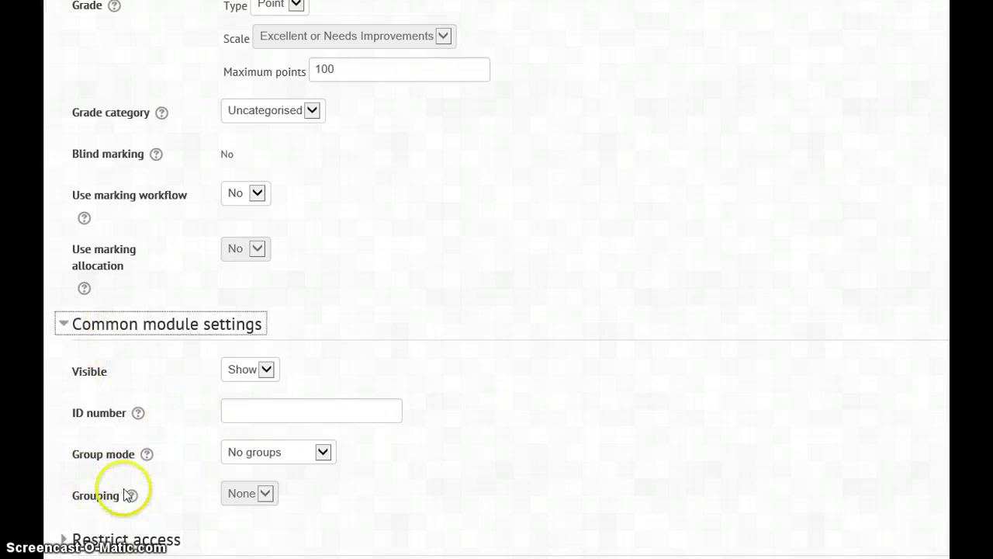
left_click(66, 326)
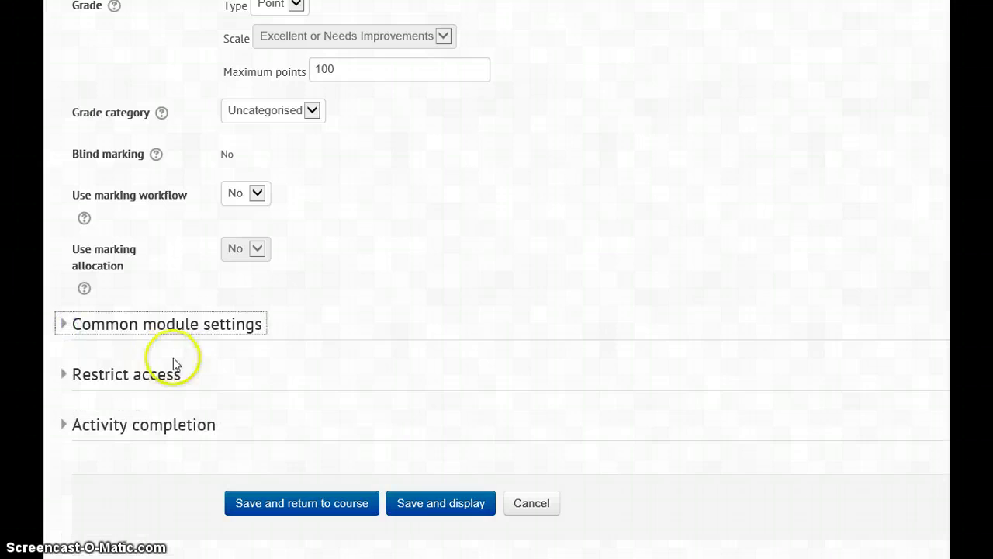
left_click(64, 378)
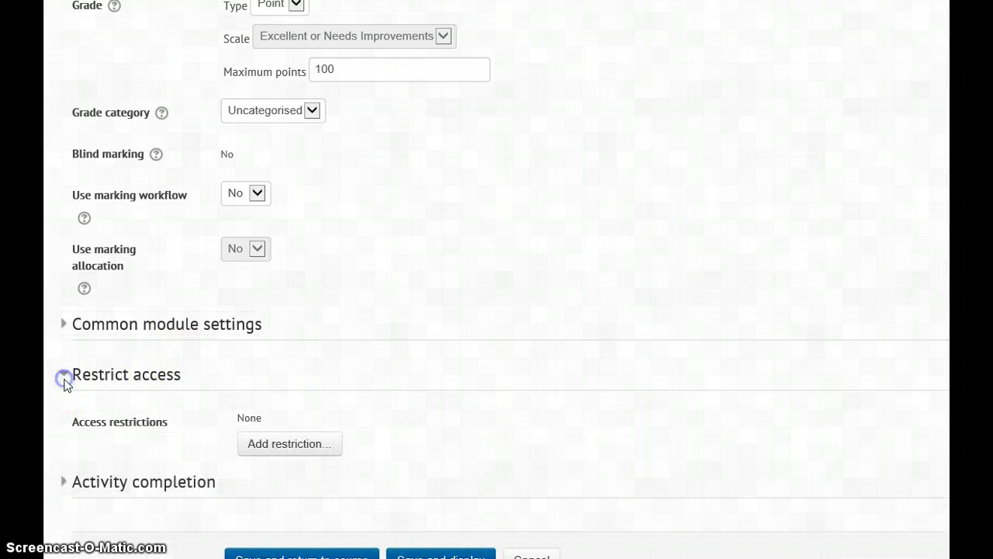
left_click(65, 379)
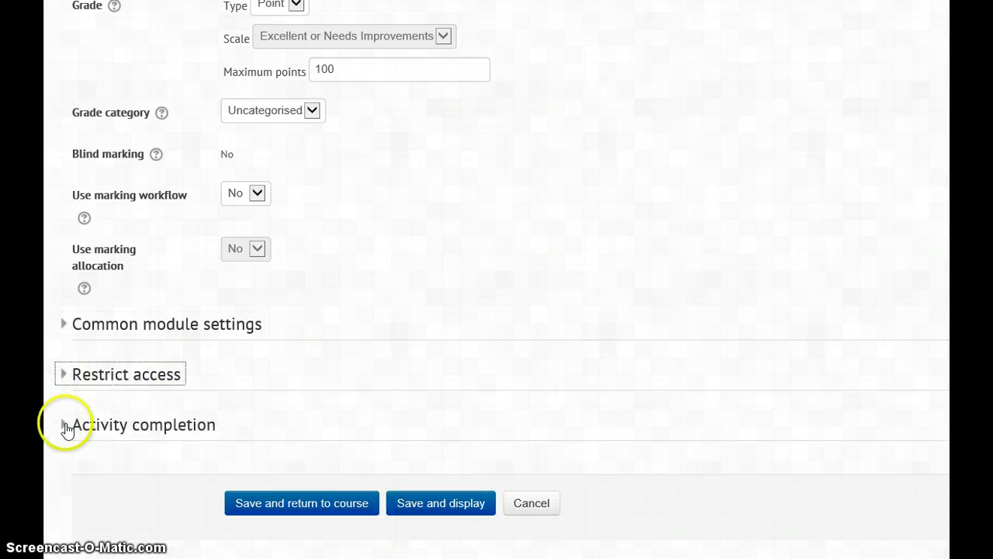
- Require students to submit and receive a grade for activity completion, and save the assignment, returning to the course
left_click(67, 427)
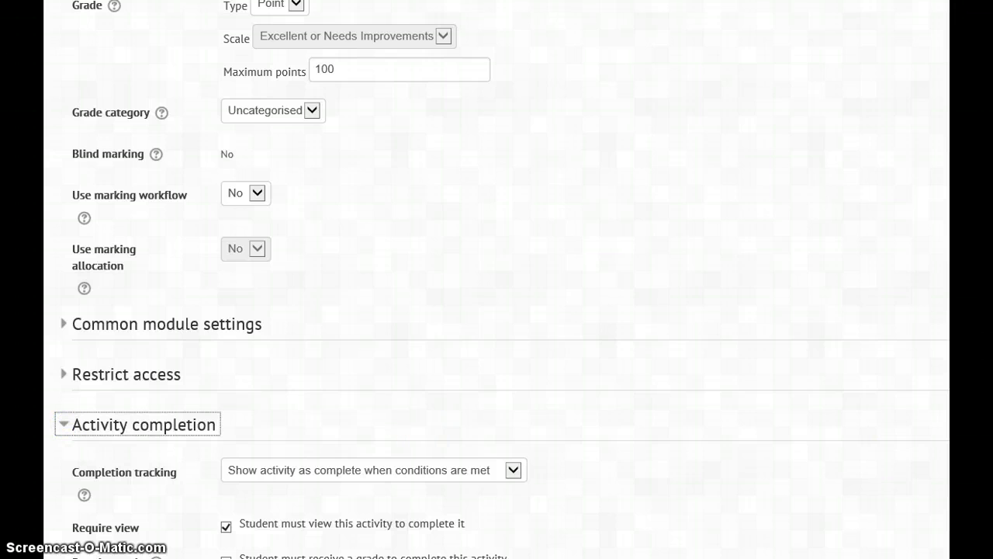
scroll(496, 279, "down", 3)
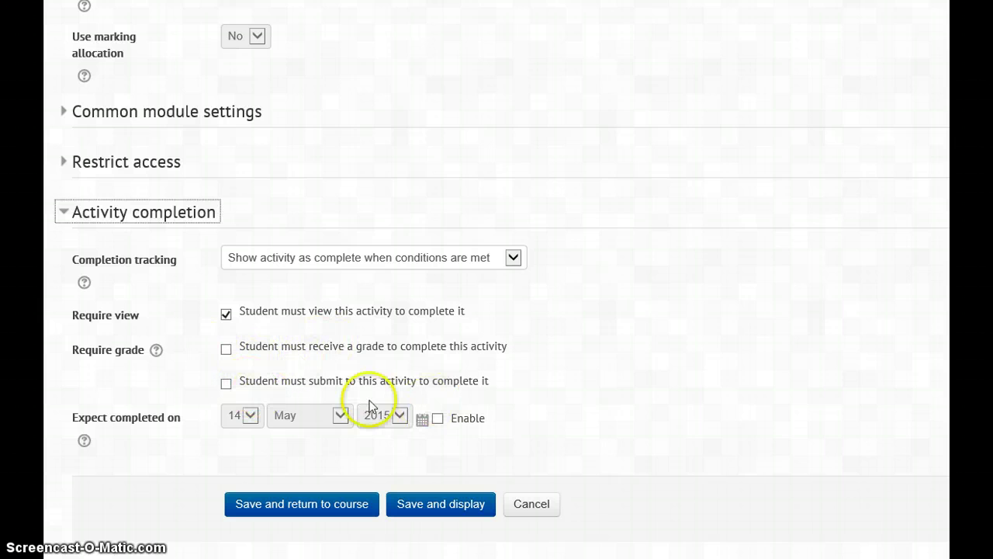
left_click(226, 383)
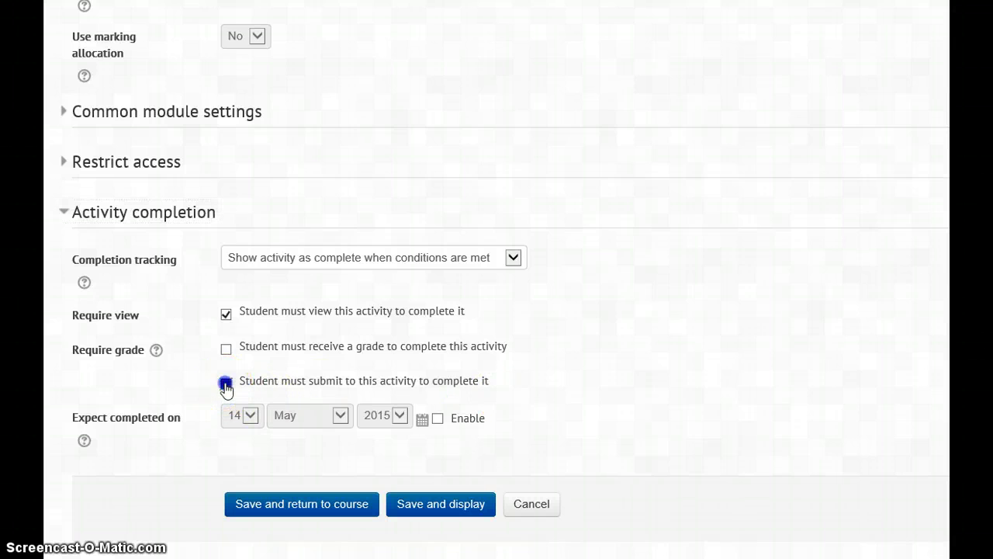
left_click(226, 349)
left_click(333, 506)
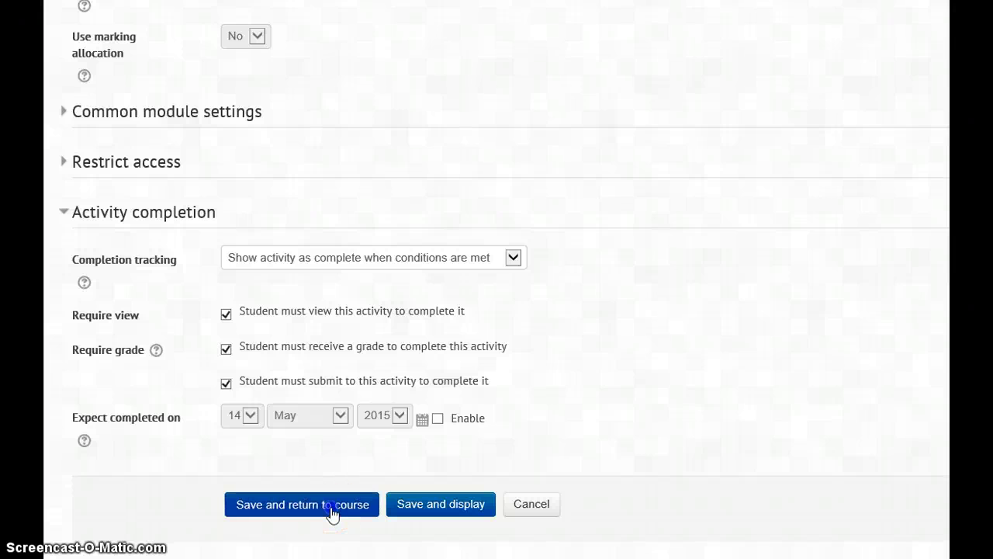
left_click(333, 508)
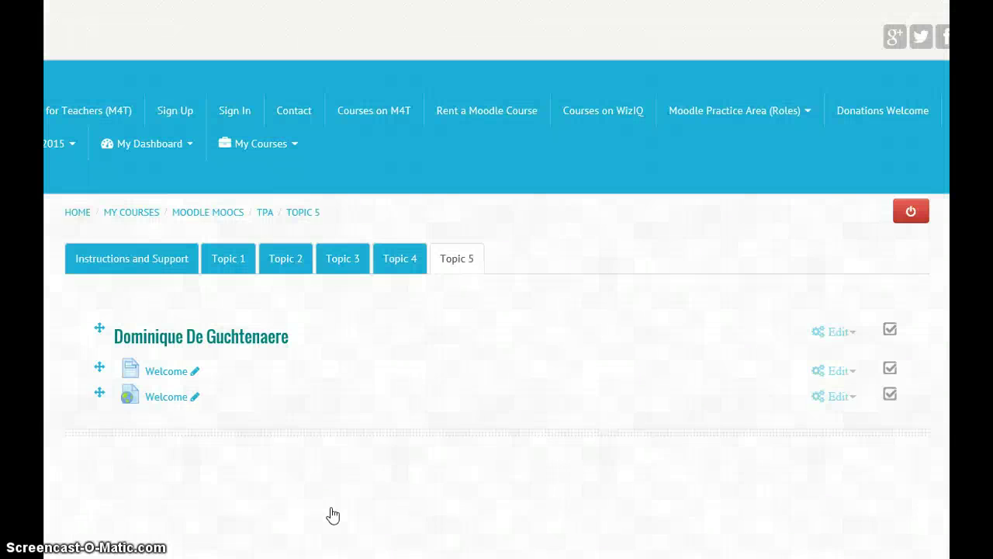
- Locate the edited assignment among the activities listed under Topic 5 on the course page
left_click(354, 454)
scroll(356, 455, "down", 4)
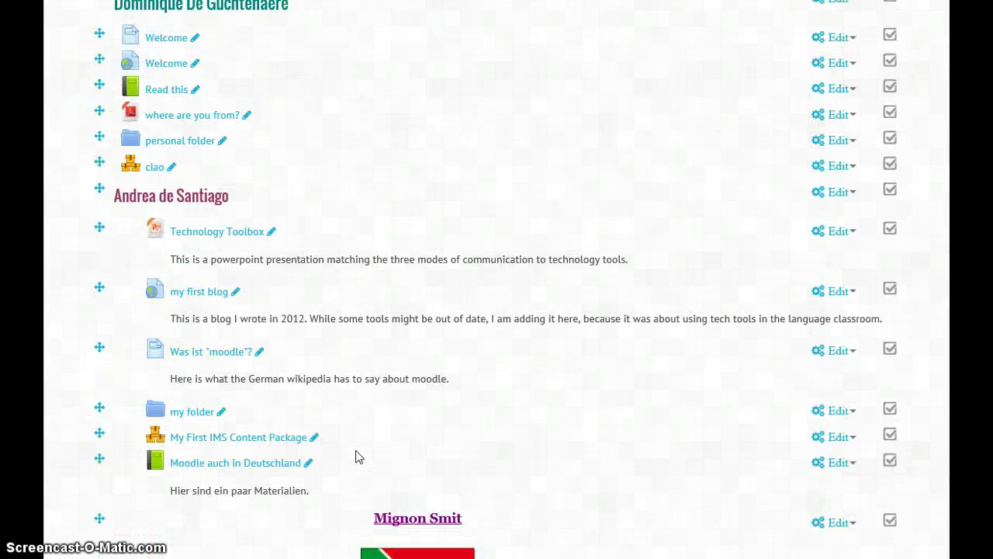
scroll(358, 457, "down", 7)
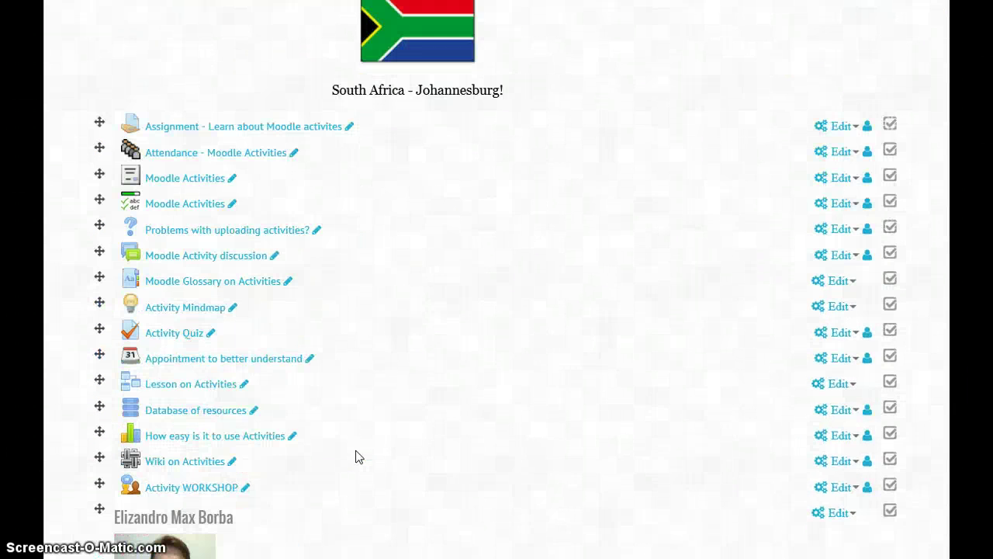
scroll(358, 457, "up", 1)
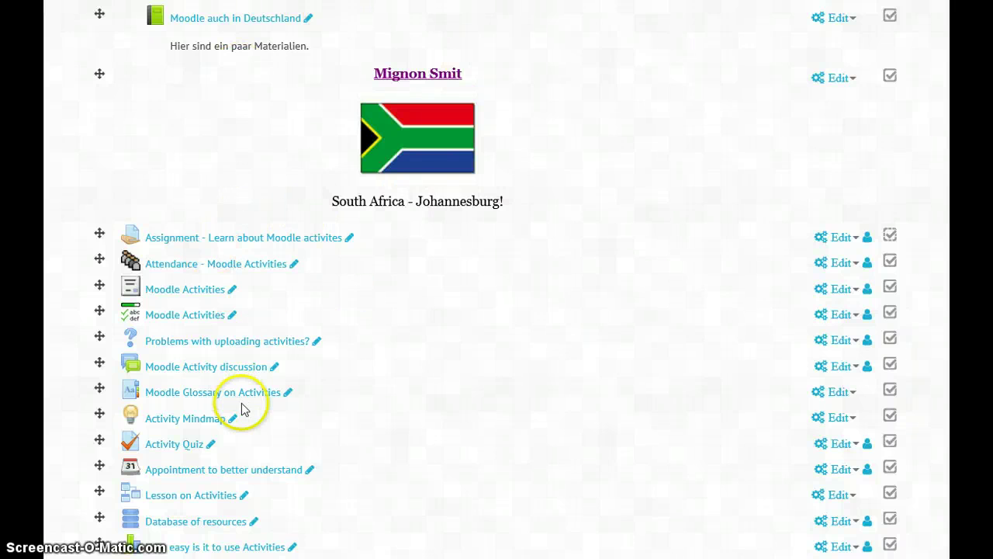